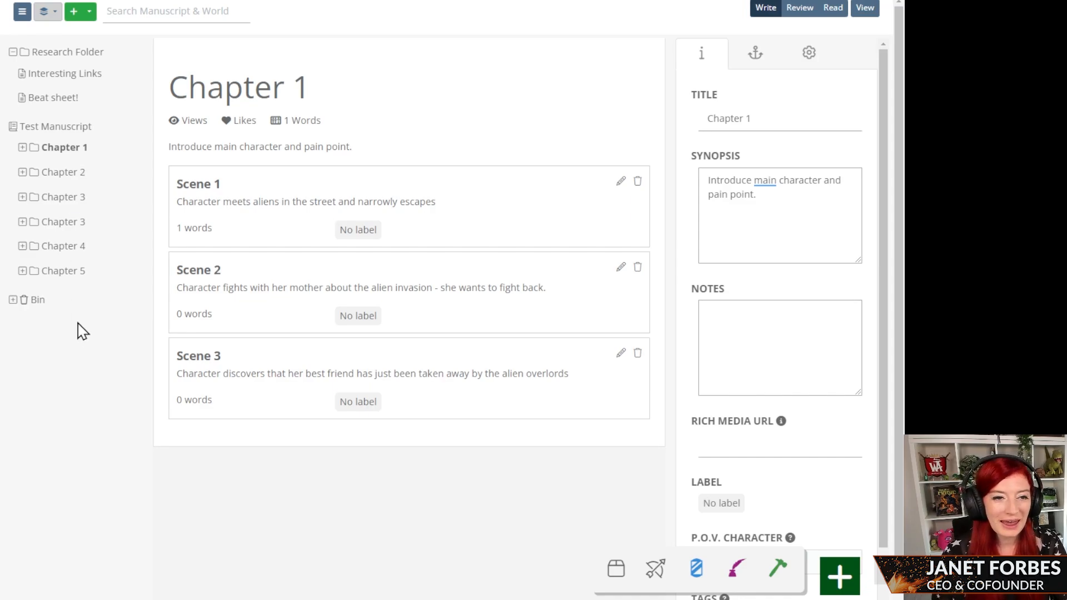
# Step: Create a new folder titled Draft 1 in the manuscript project
pyautogui.click(89, 12)
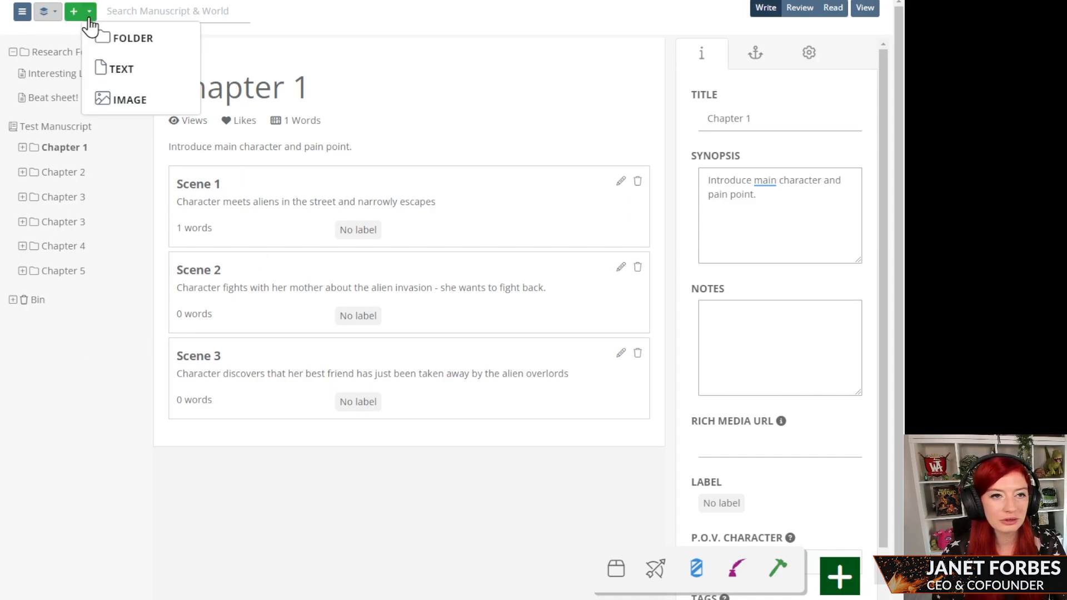
pyautogui.click(48, 126)
pyautogui.click(89, 12)
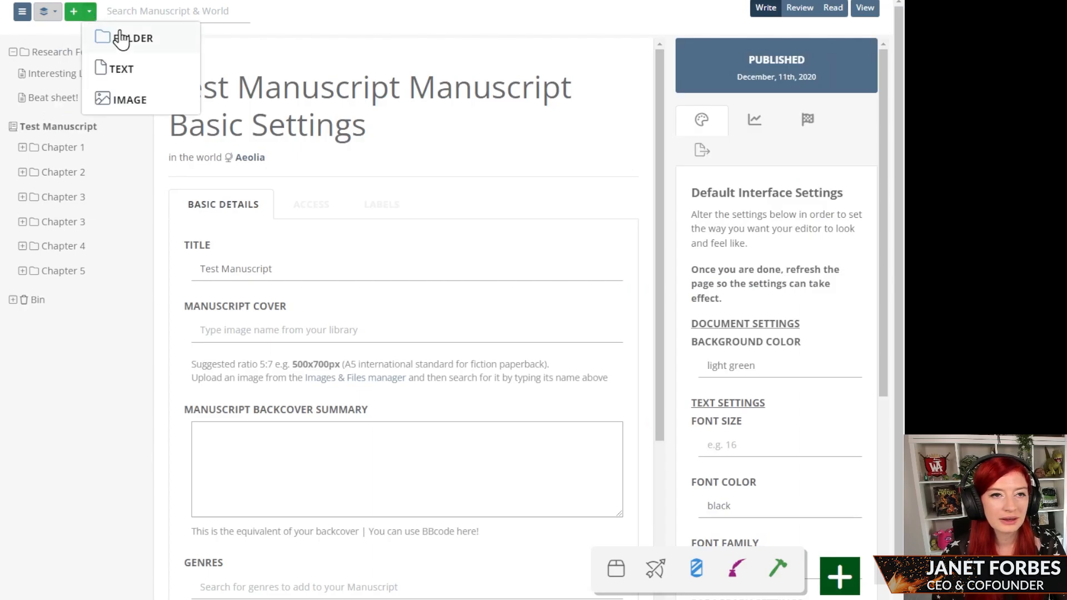
pyautogui.click(123, 40)
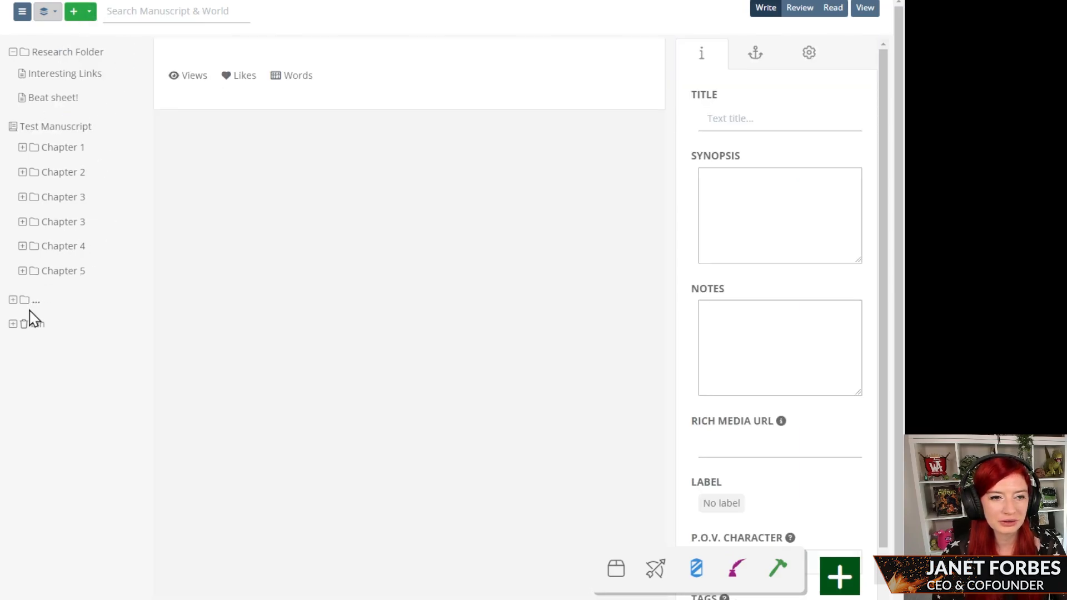
pyautogui.click(25, 300)
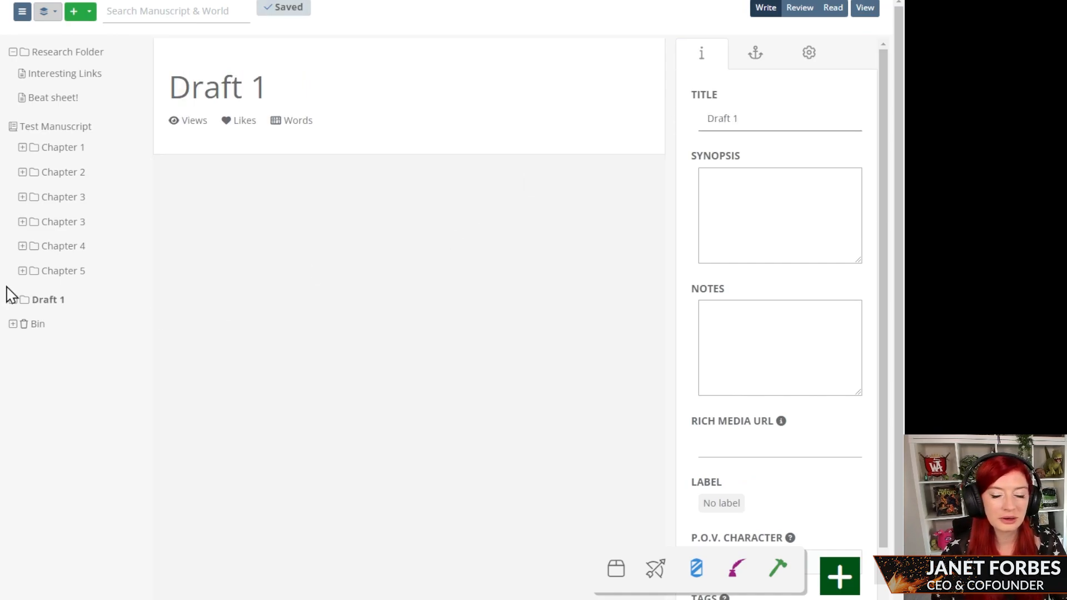
# Step: Move the Draft 1 folder into Test Manuscript and nest all the chapter folders inside it
pyautogui.moveTo(21, 297); pyautogui.dragTo(71, 285)
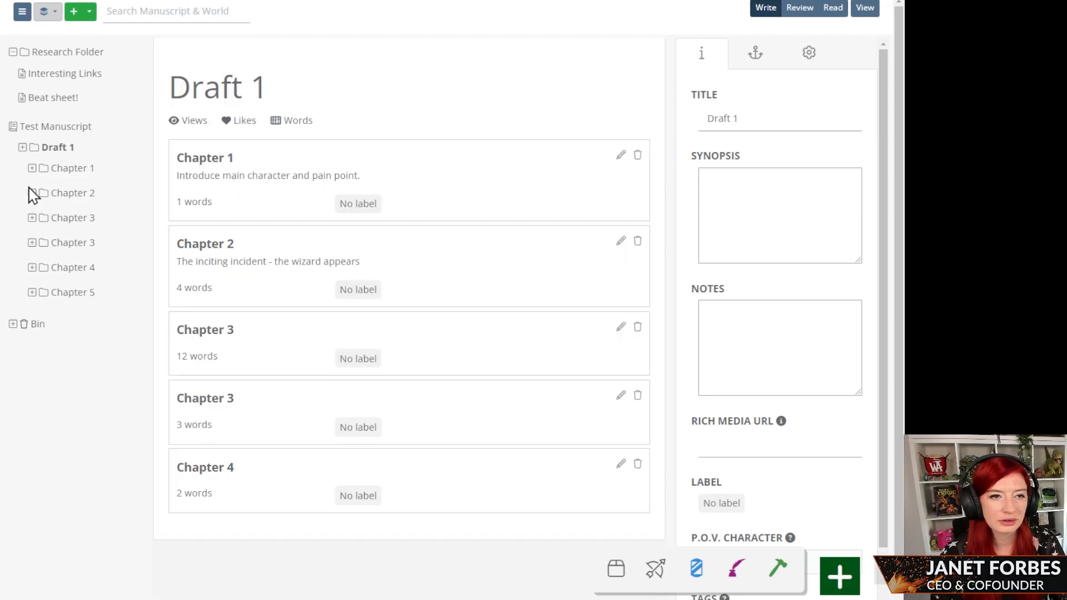
pyautogui.click(23, 147)
pyautogui.click(24, 149)
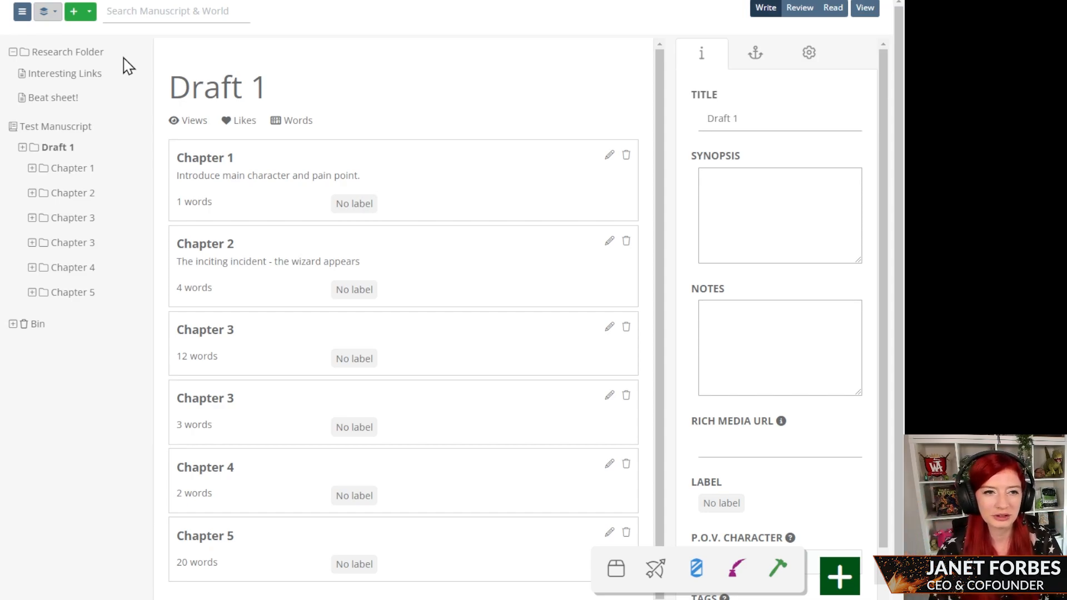
# Step: Switch Test Manuscript to review mode and add a second folder titled Draft 2 directly under it
pyautogui.click(47, 126)
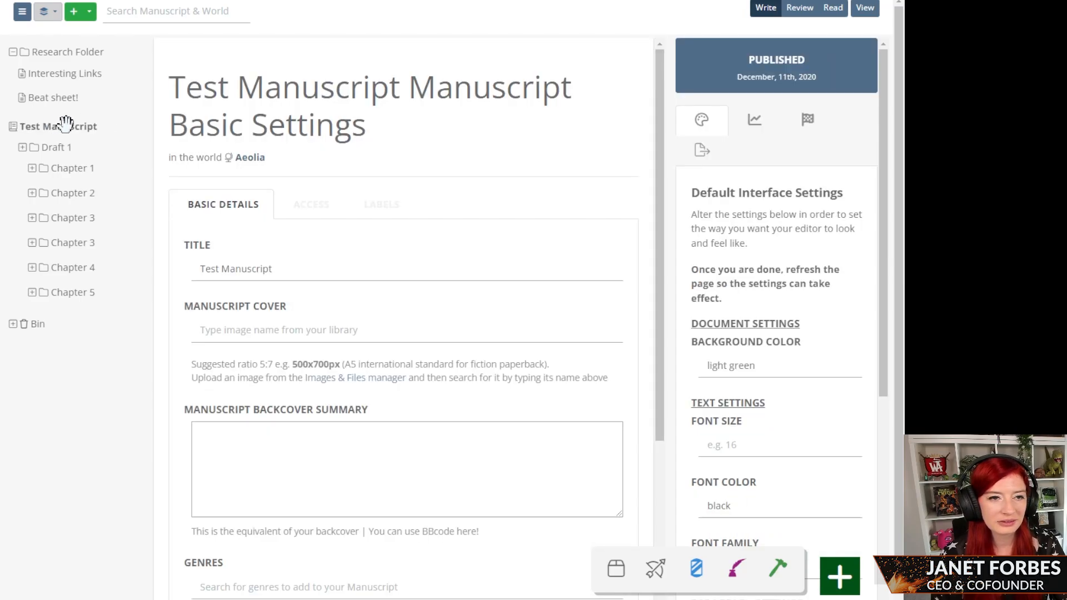
pyautogui.click(800, 7)
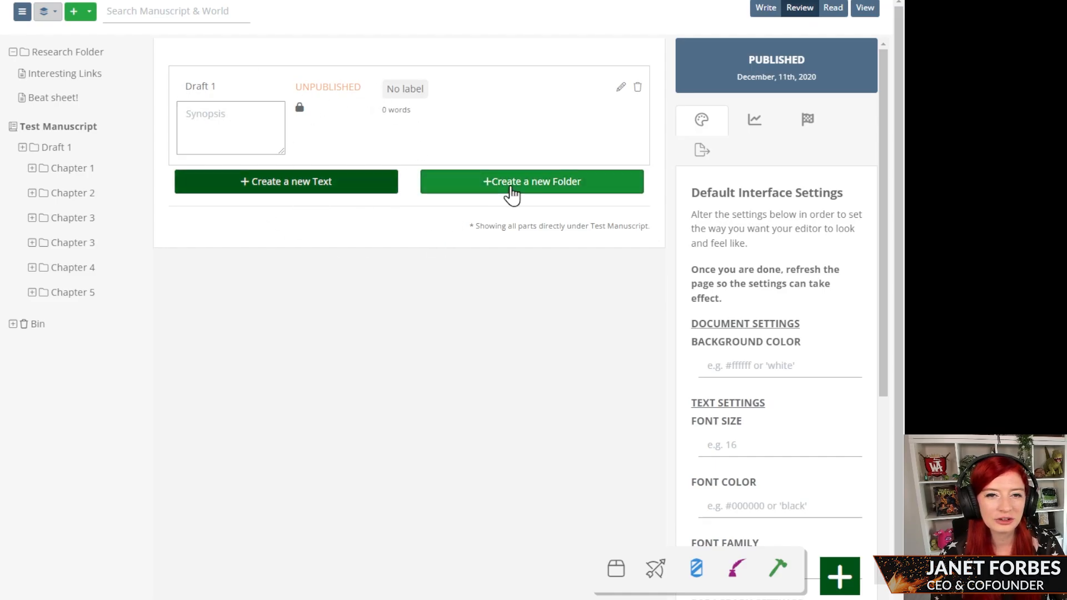
pyautogui.click(509, 187)
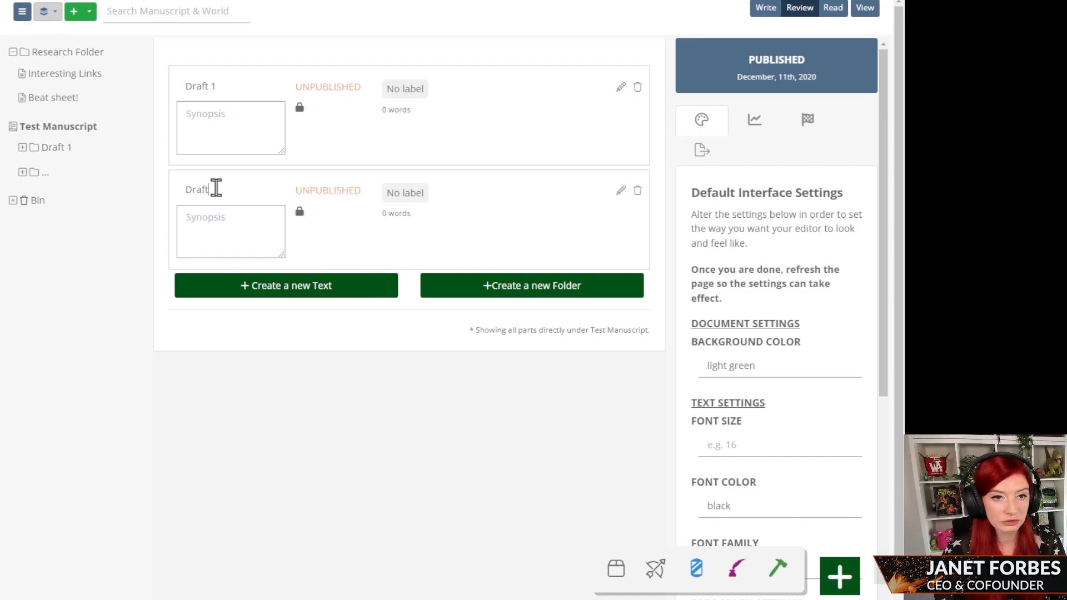
pyautogui.click(319, 407)
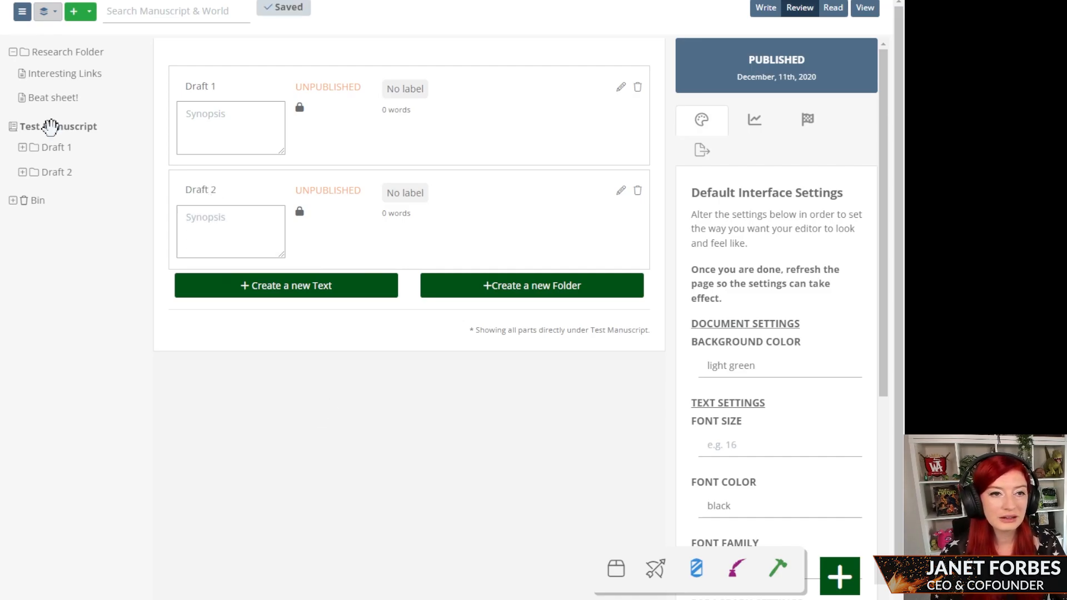
# Step: Open Draft 2 and create five new folders inside it
pyautogui.click(44, 172)
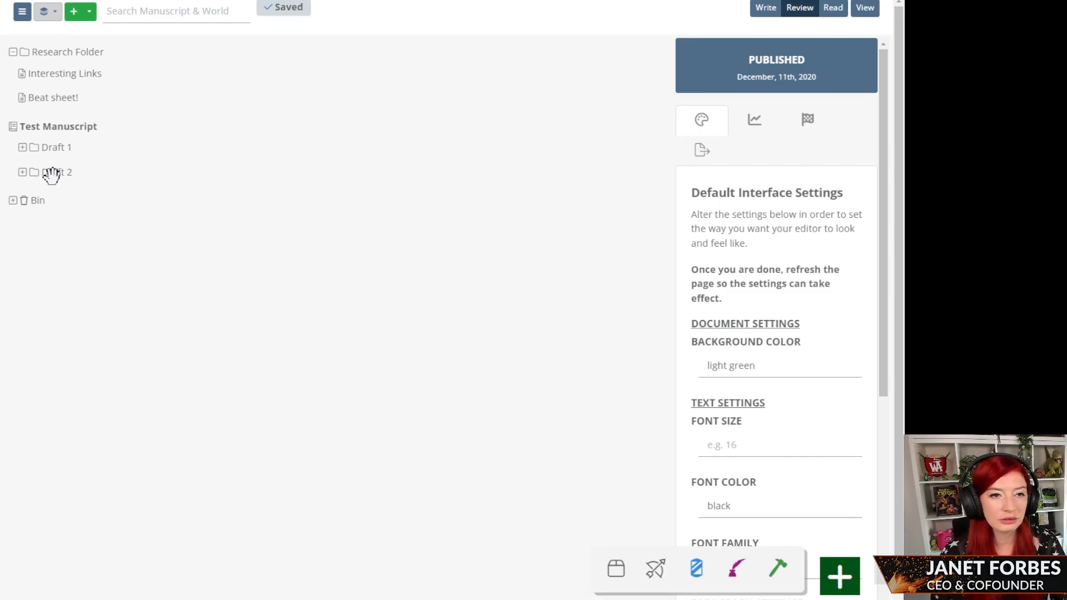
pyautogui.click(22, 148)
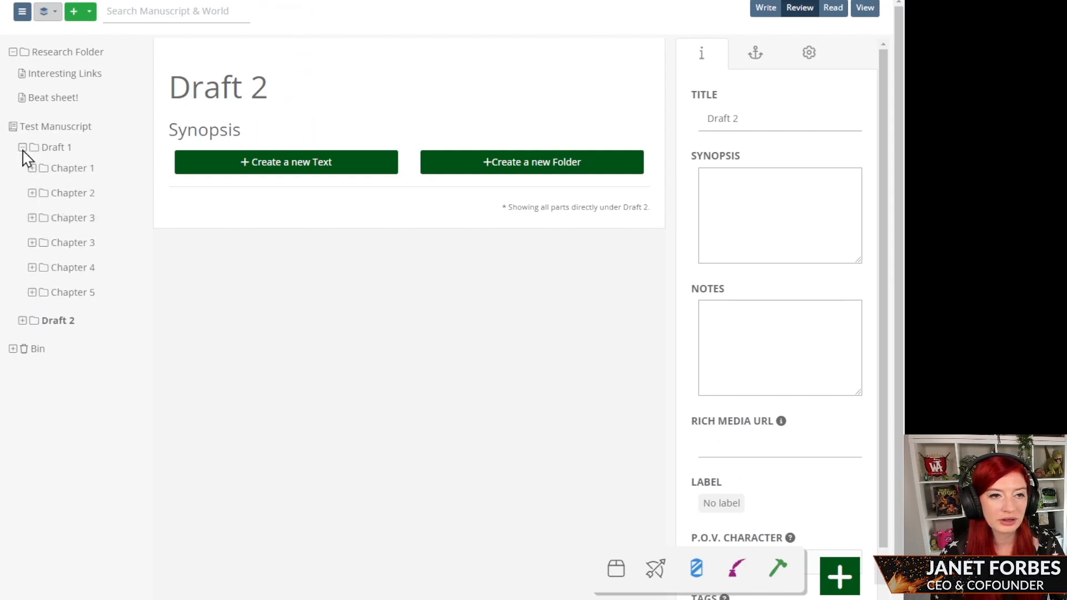
pyautogui.click(22, 147)
pyautogui.click(53, 172)
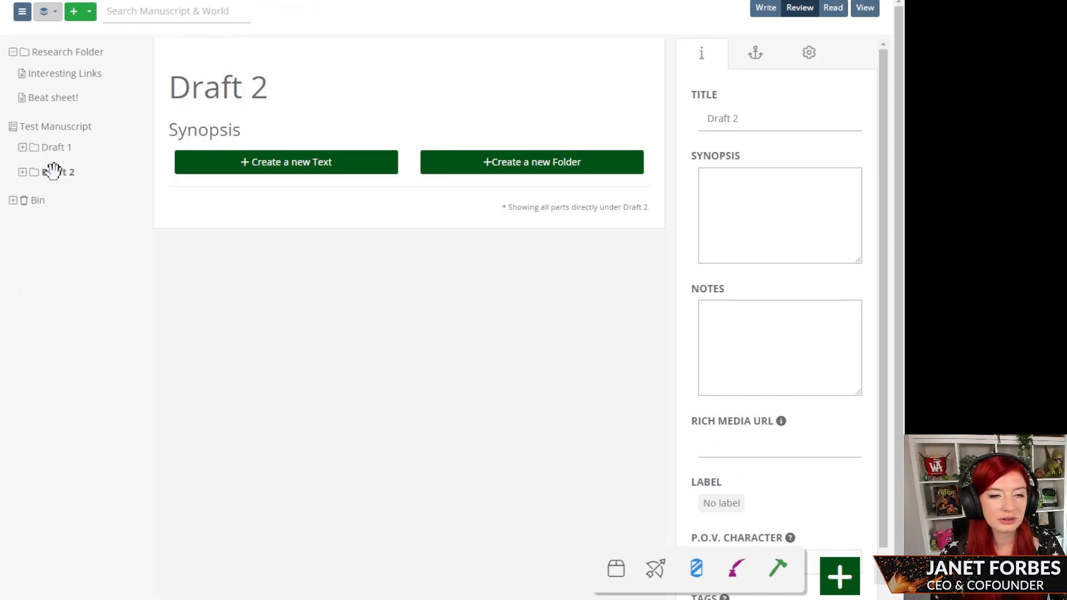
pyautogui.click(503, 166)
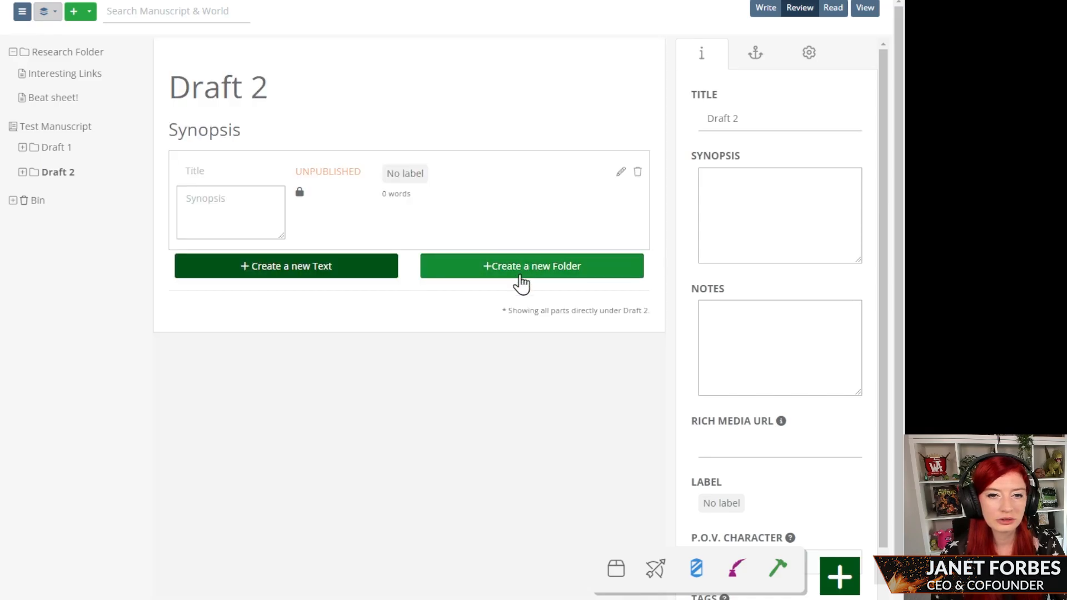
pyautogui.click(522, 268)
pyautogui.click(528, 372)
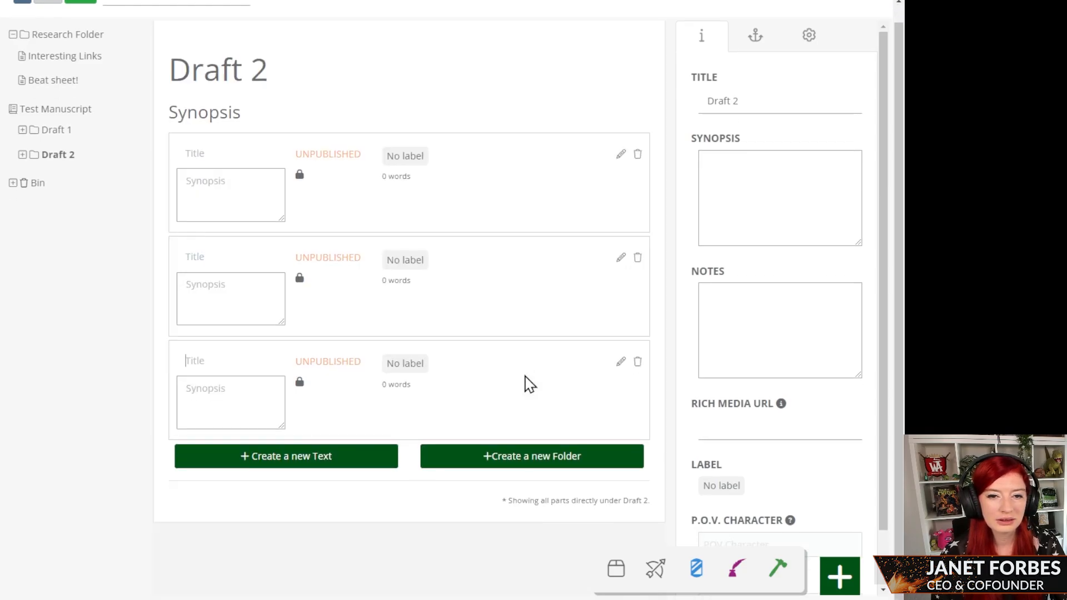
pyautogui.click(507, 465)
pyautogui.click(503, 525)
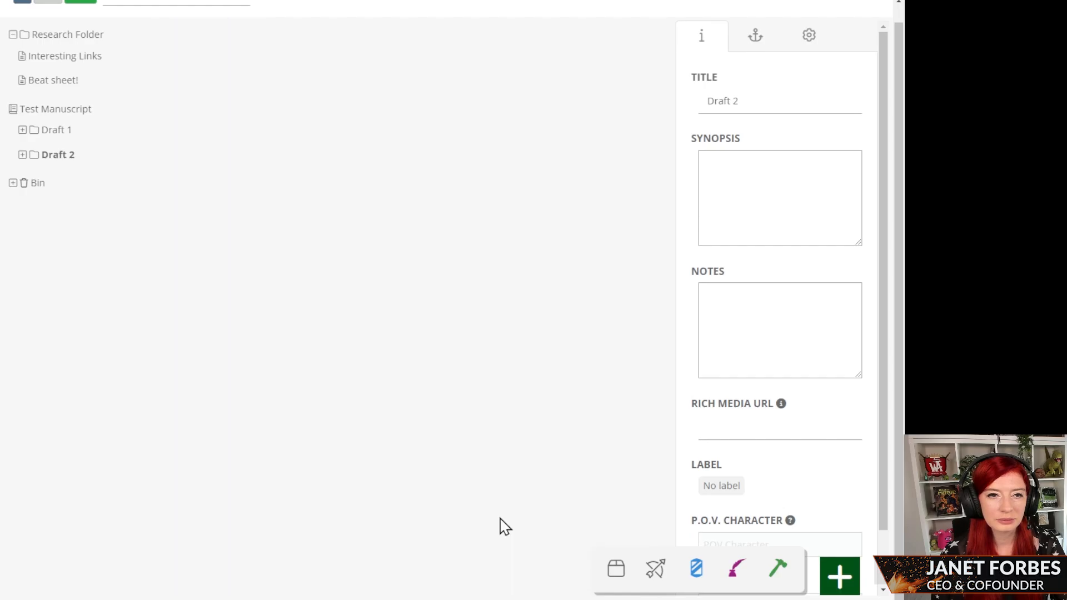
# Step: Title the five new folders Chapter 1 to Chapter 5 and expand Draft 2 in the manuscript tree
pyautogui.scroll(5, 273, 188)
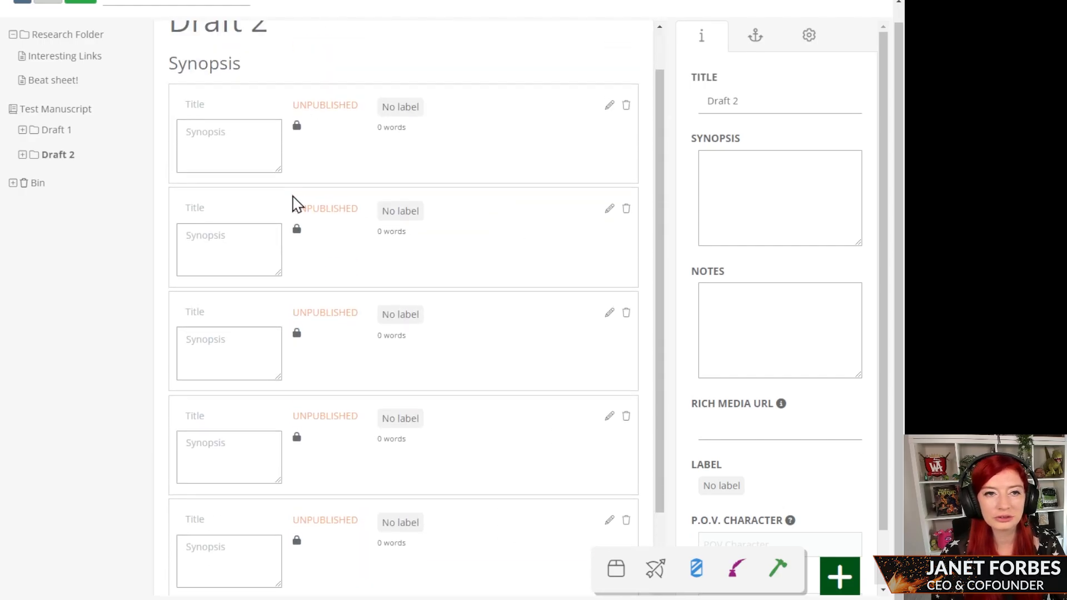
pyautogui.click(233, 150)
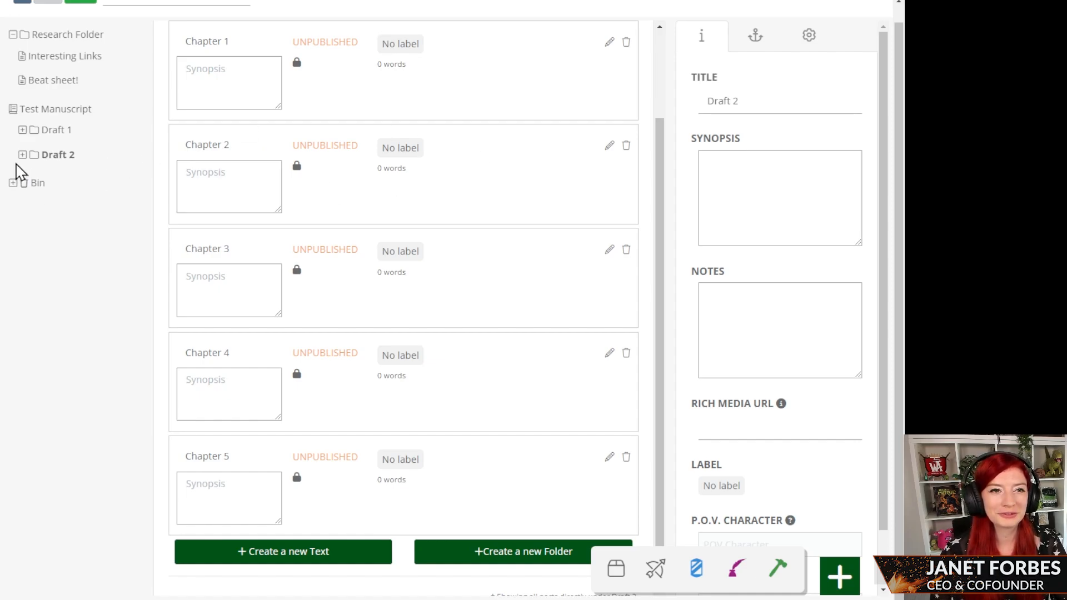
pyautogui.click(22, 155)
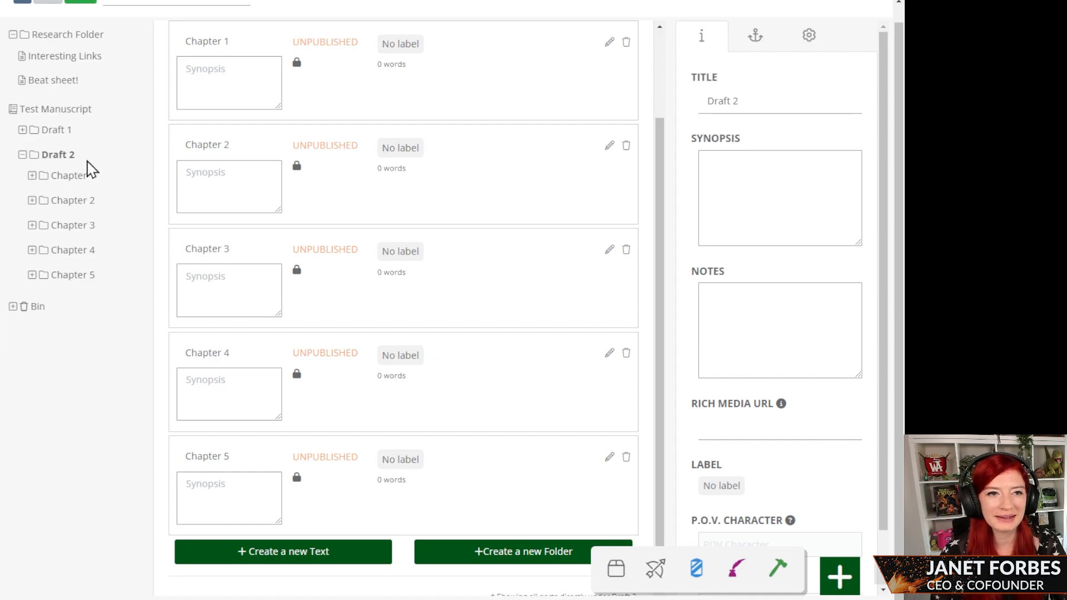
pyautogui.click(32, 176)
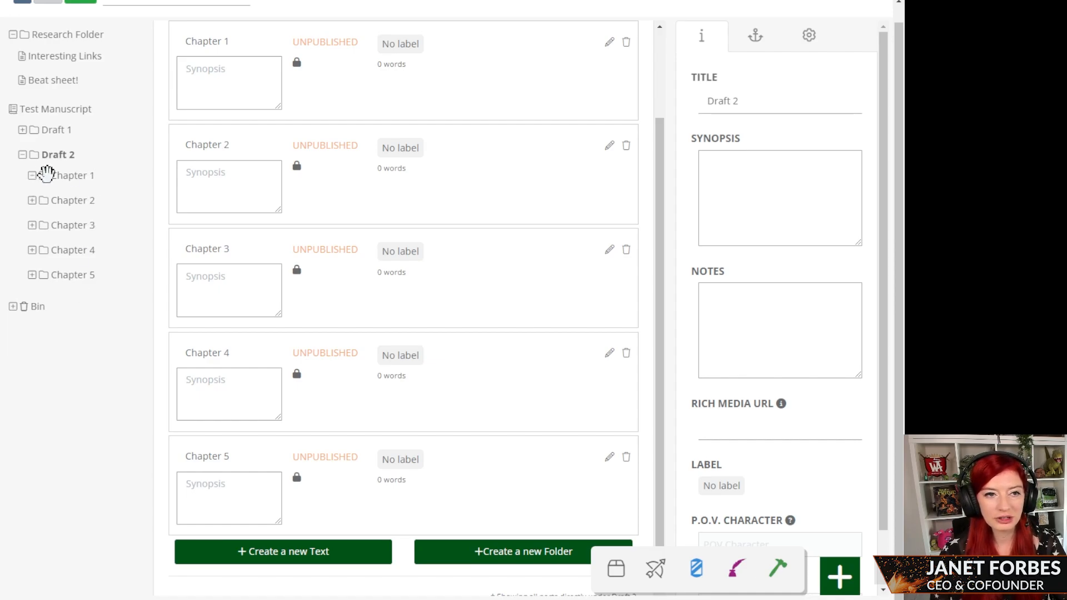
# Step: Duplicate Scene 1 from Chapter 1 of Draft 1 and move the copy into Chapter 1 of Draft 2
pyautogui.click(22, 130)
pyautogui.click(22, 303)
pyautogui.click(33, 151)
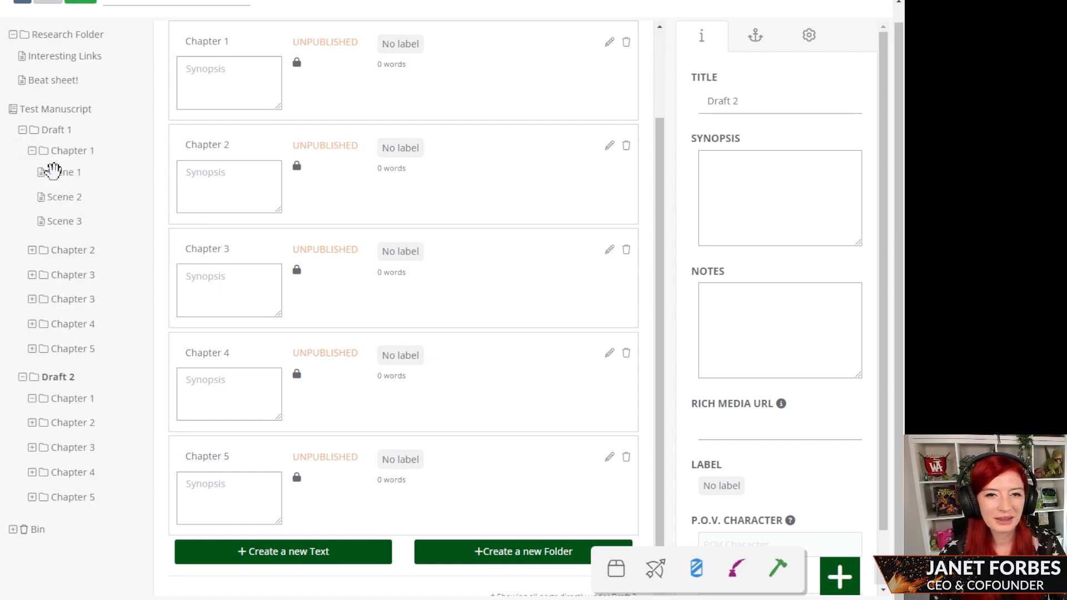
pyautogui.click(53, 172)
pyautogui.click(861, 39)
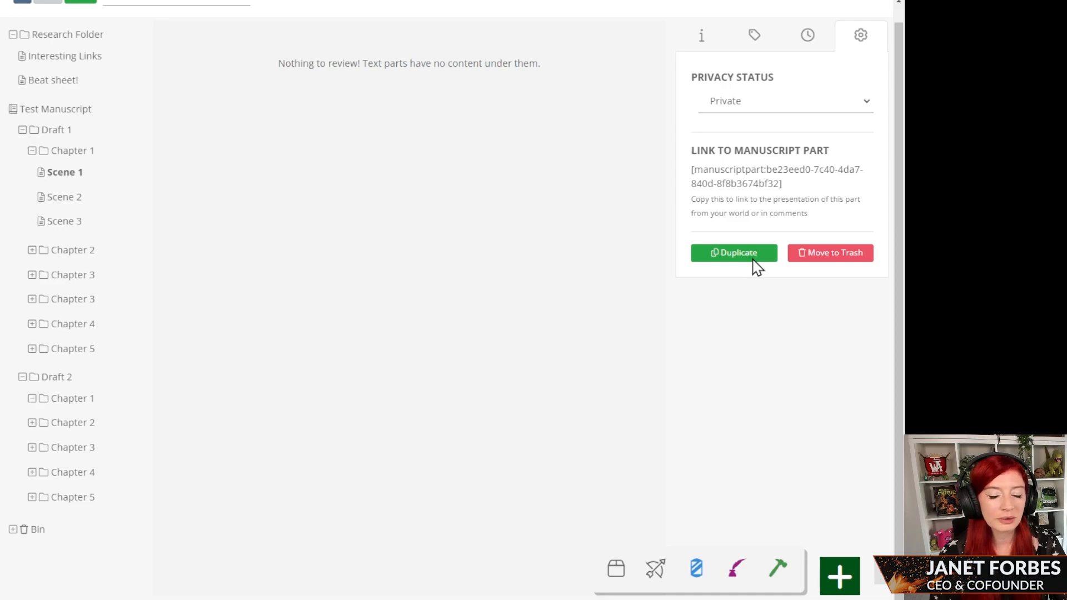
pyautogui.scroll(1, 706, 69)
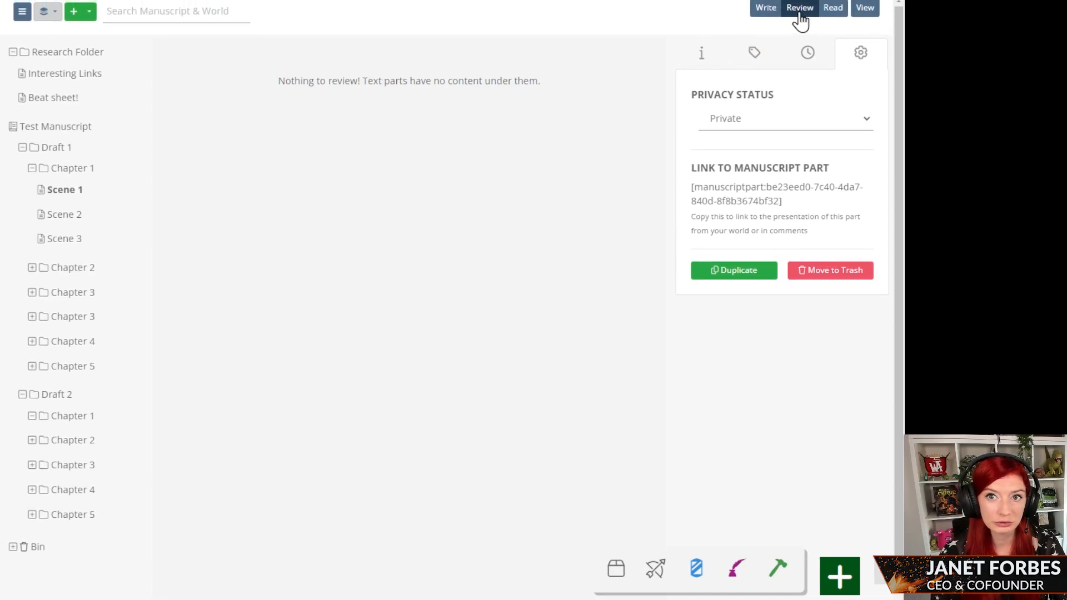
pyautogui.click(767, 20)
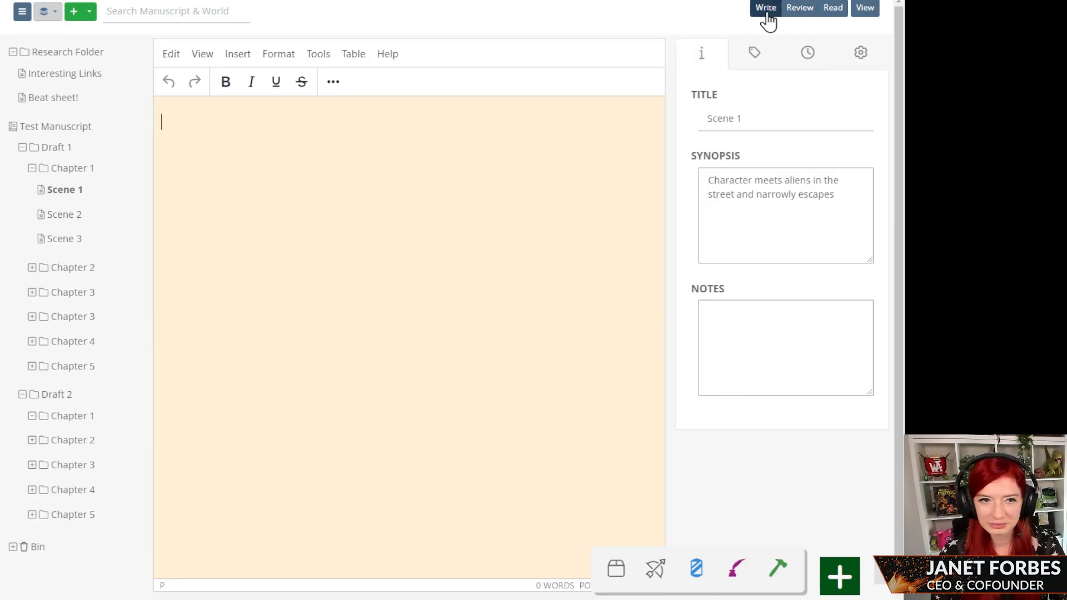
pyautogui.click(800, 10)
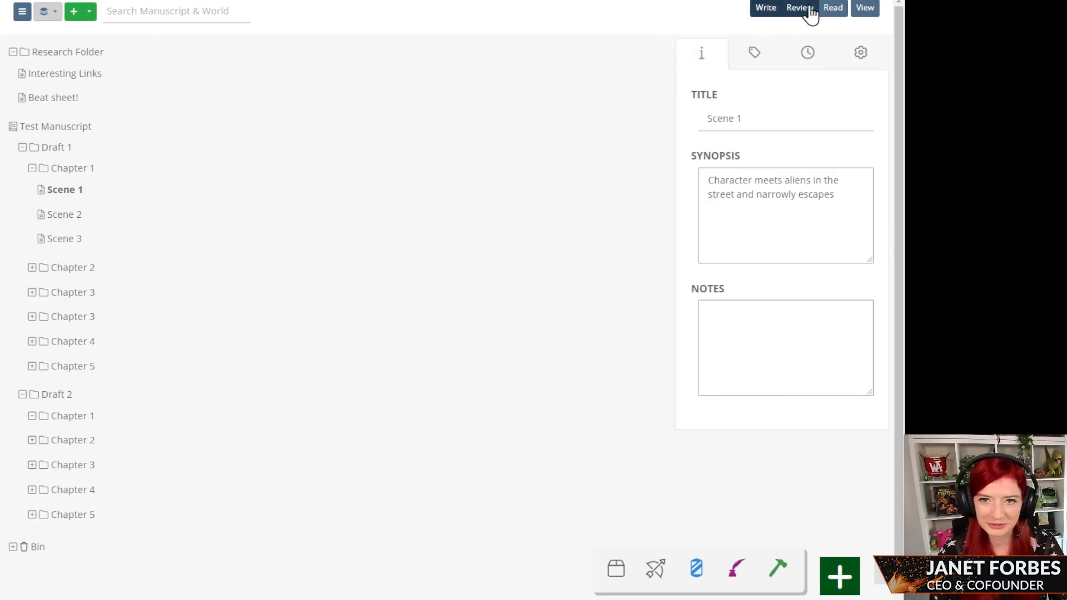
pyautogui.click(867, 60)
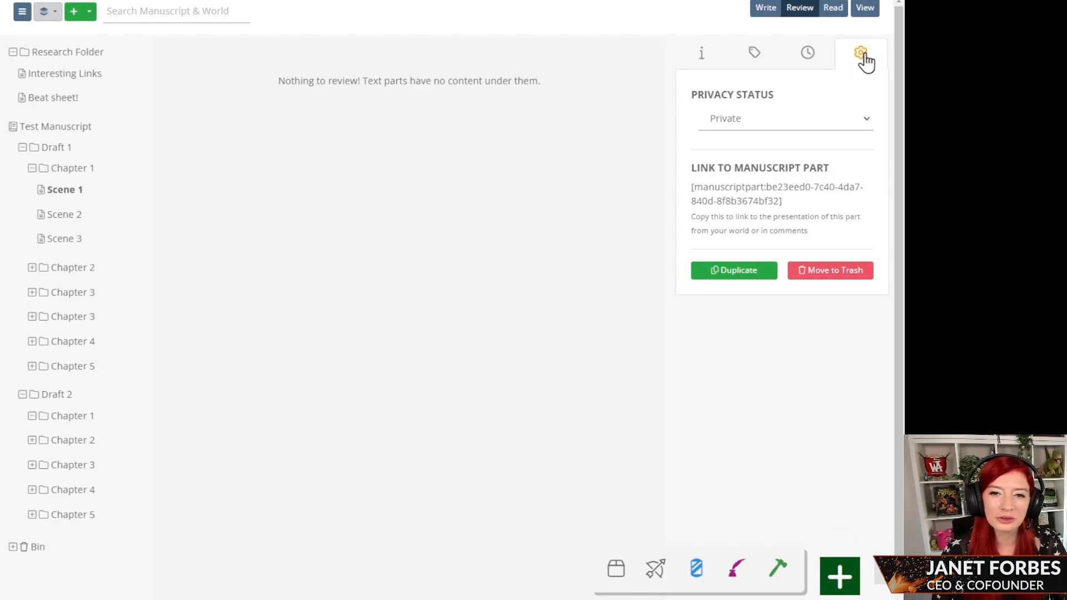
pyautogui.click(736, 271)
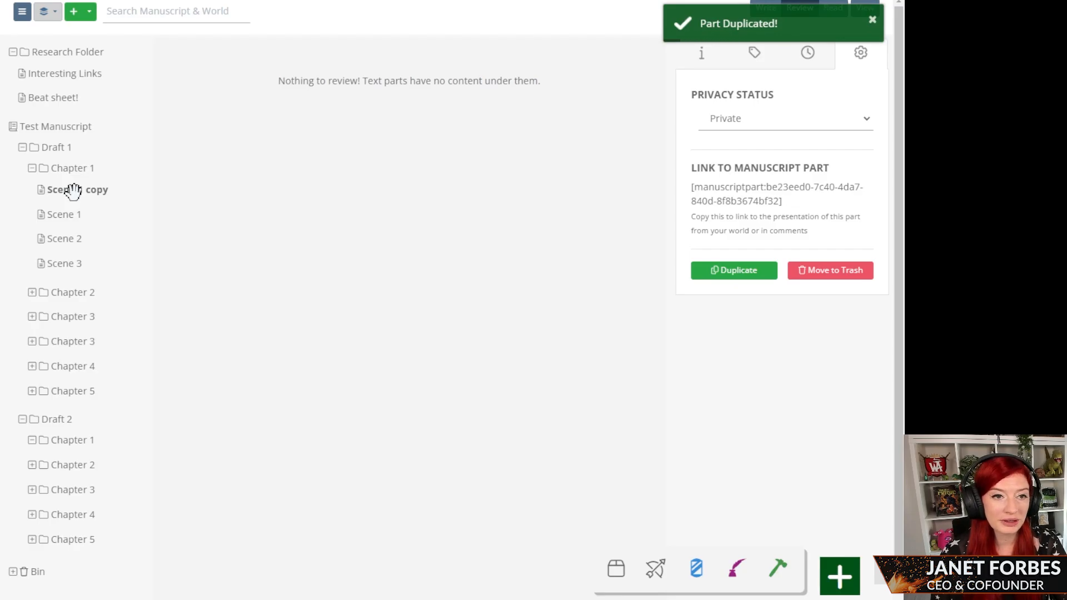
pyautogui.click(58, 440)
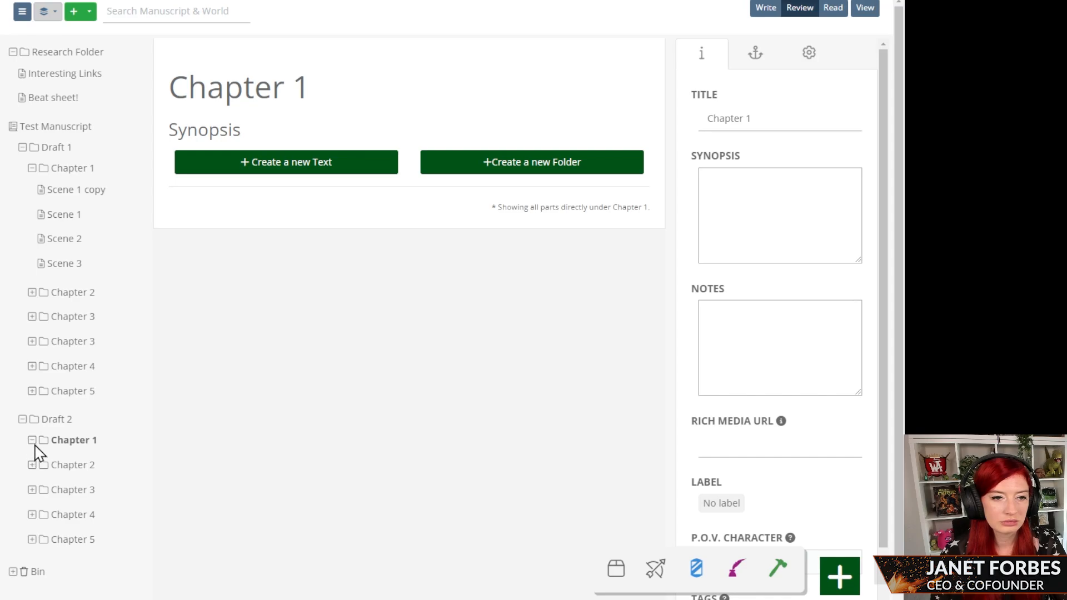
pyautogui.moveTo(74, 189); pyautogui.dragTo(90, 437)
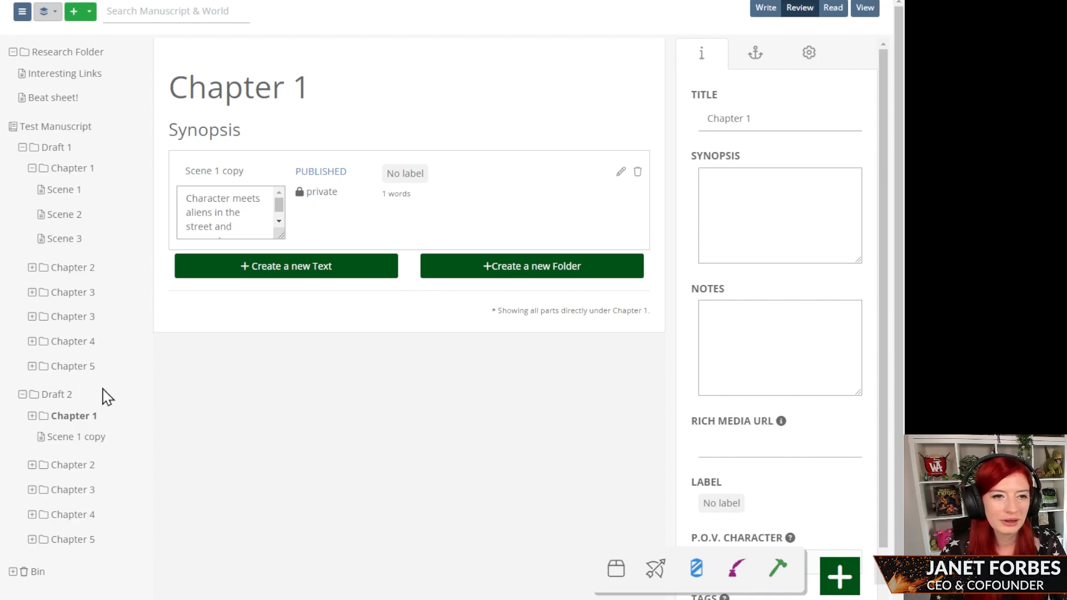
# Step: Duplicate Scene 2 and Scene 3 in Chapter 1 of Draft 1
pyautogui.click(75, 214)
pyautogui.click(857, 52)
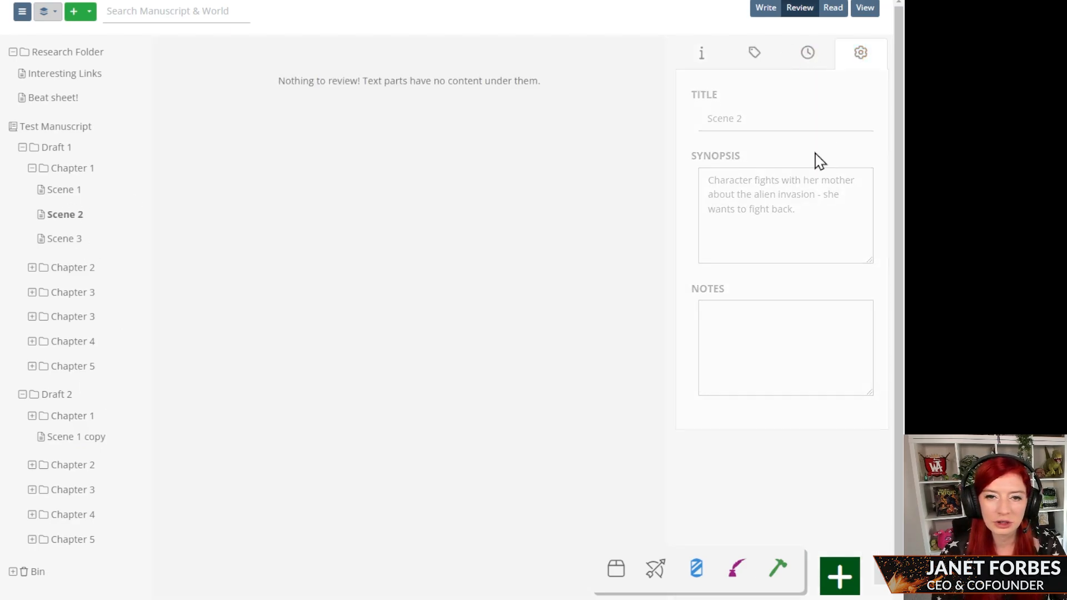
pyautogui.click(747, 272)
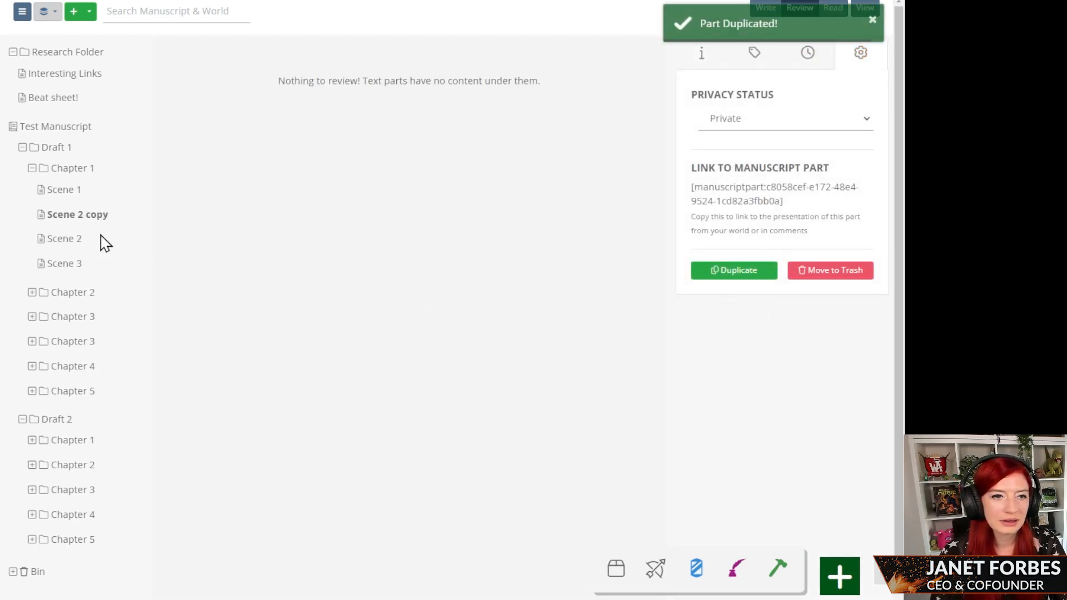
pyautogui.click(64, 262)
pyautogui.click(861, 55)
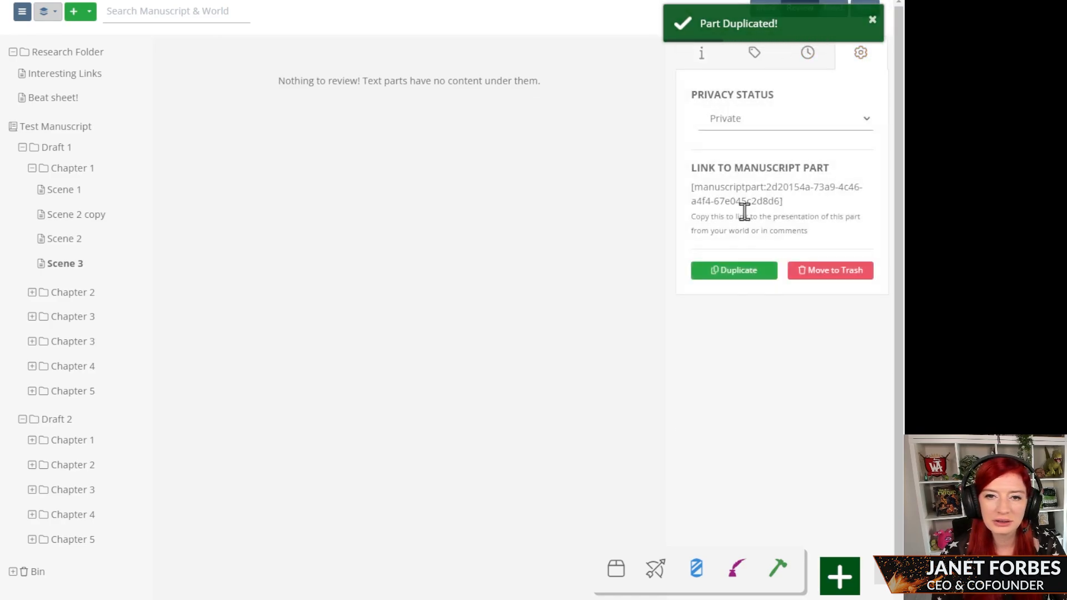
pyautogui.click(745, 272)
pyautogui.scroll(-1, 78, 207)
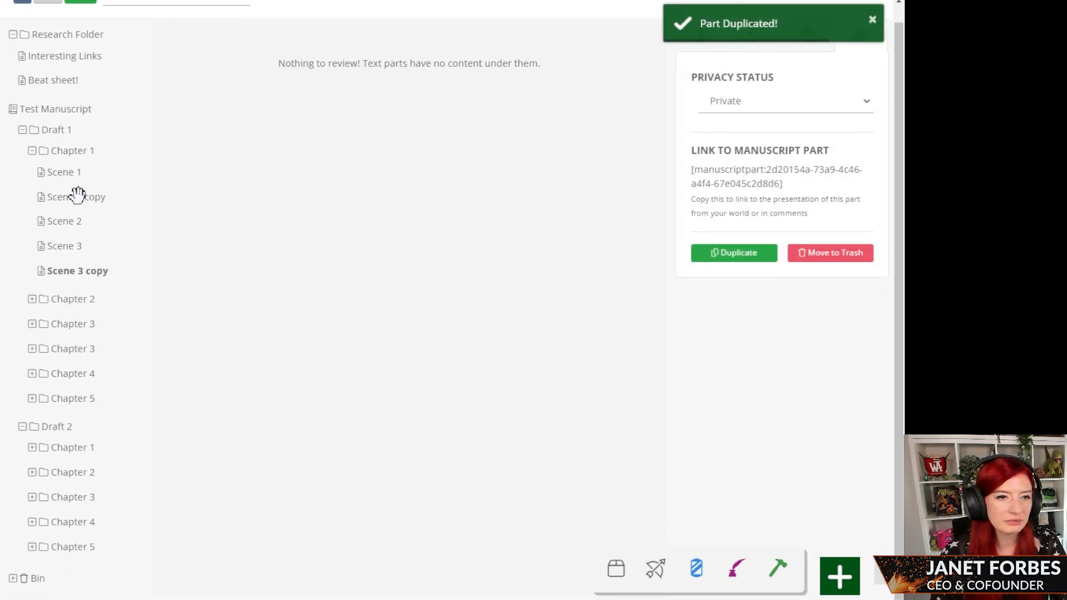
# Step: Move the Scene 2 and Scene 3 copies into Chapter 1 of Draft 2 and collapse that chapter
pyautogui.moveTo(79, 196); pyautogui.dragTo(99, 440)
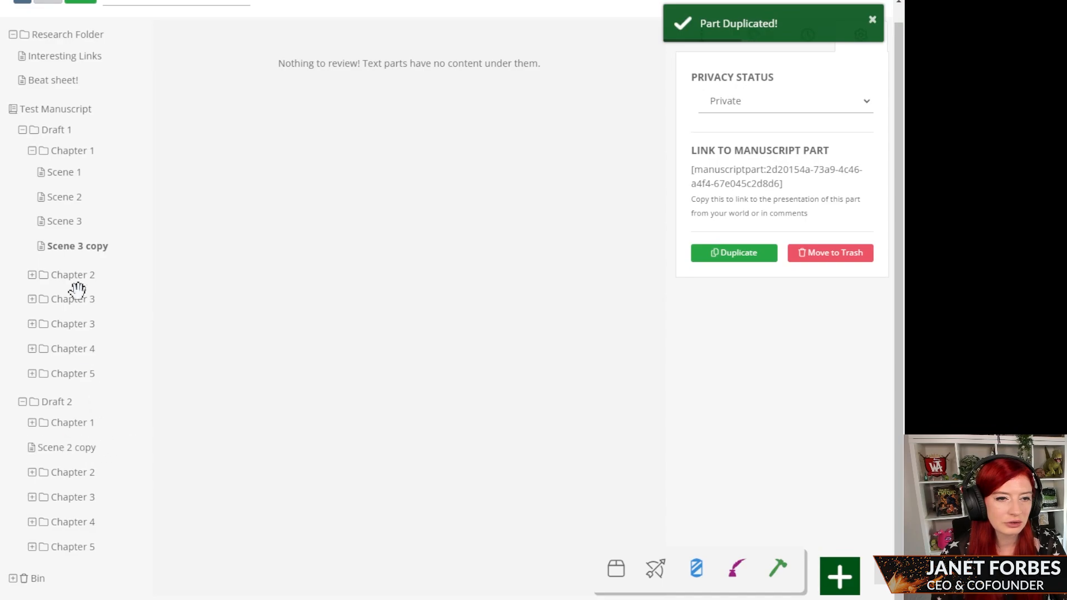
pyautogui.moveTo(68, 246); pyautogui.dragTo(81, 433)
pyautogui.moveTo(55, 501); pyautogui.dragTo(70, 495)
pyautogui.click(32, 398)
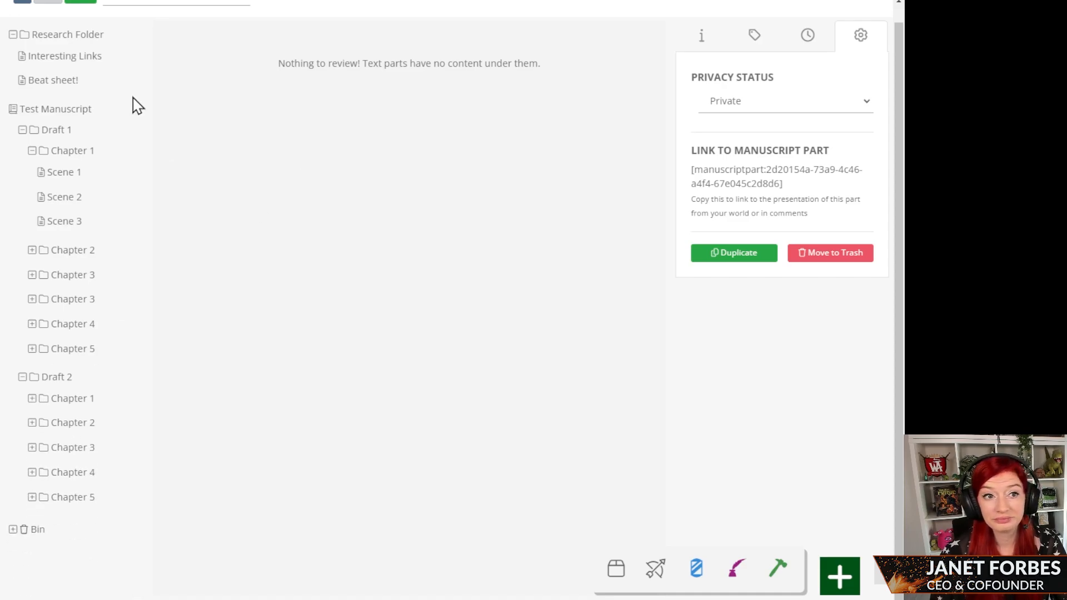
# Step: Collapse Chapter 1 in Draft 1 and duplicate the scene "Without missing a step" in Chapter 2 of that draft
pyautogui.click(33, 151)
pyautogui.click(33, 176)
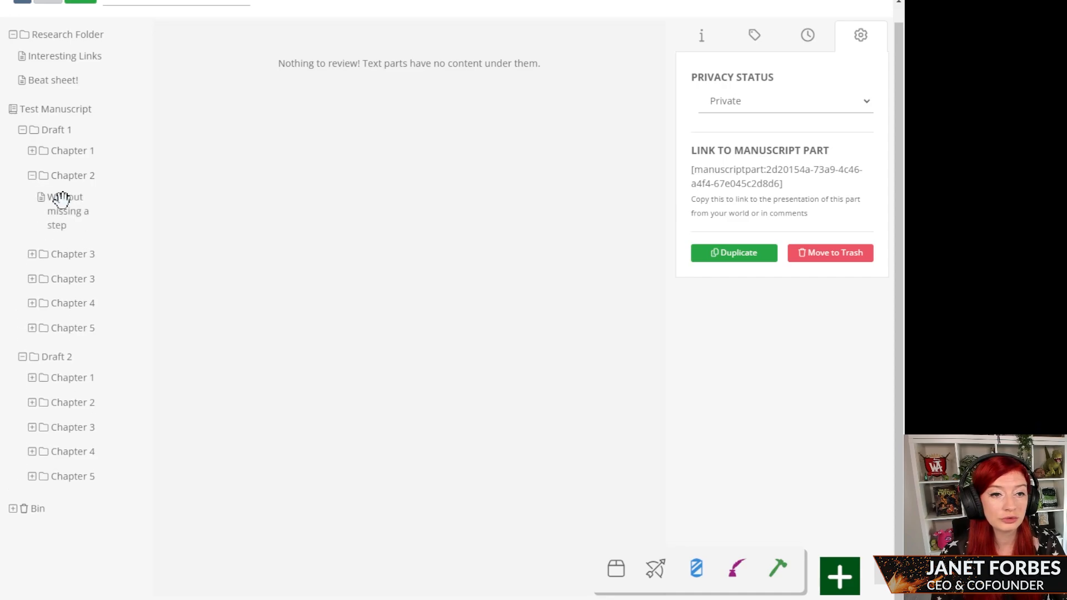
pyautogui.click(61, 197)
pyautogui.click(859, 36)
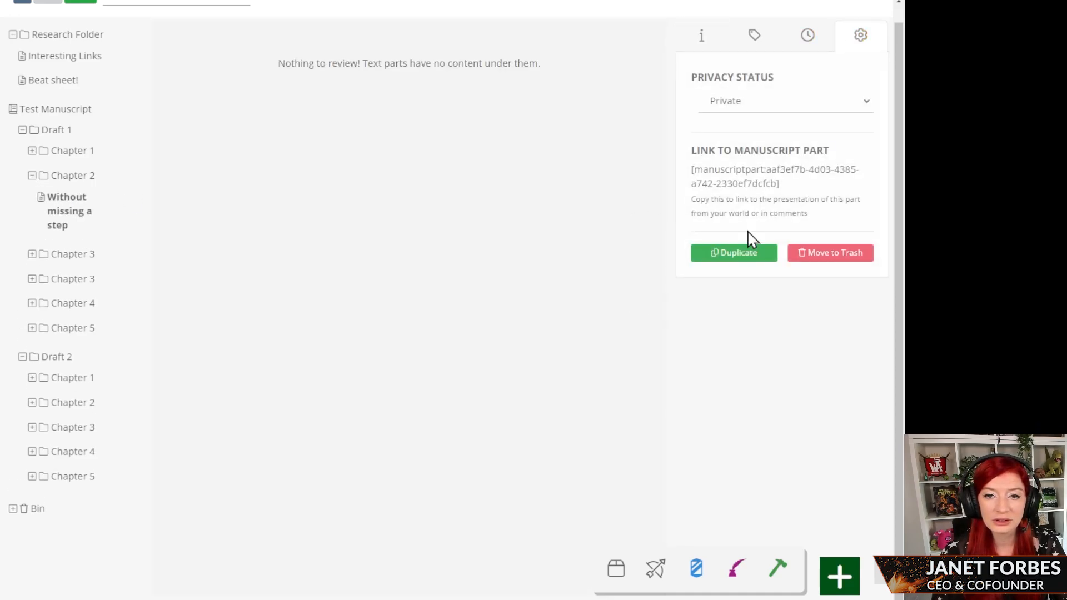
pyautogui.click(704, 259)
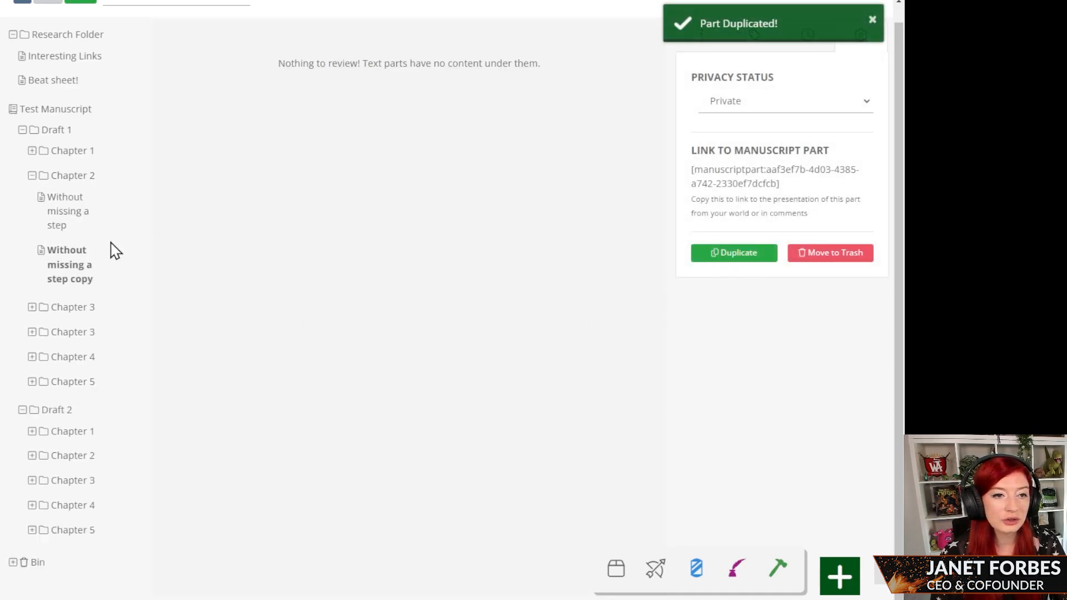
# Step: Duplicate "It was the best" and "When the rain stopped" in the first Chapter 3 of Draft 1, and select "A bell rang out"
pyautogui.click(32, 306)
pyautogui.click(83, 339)
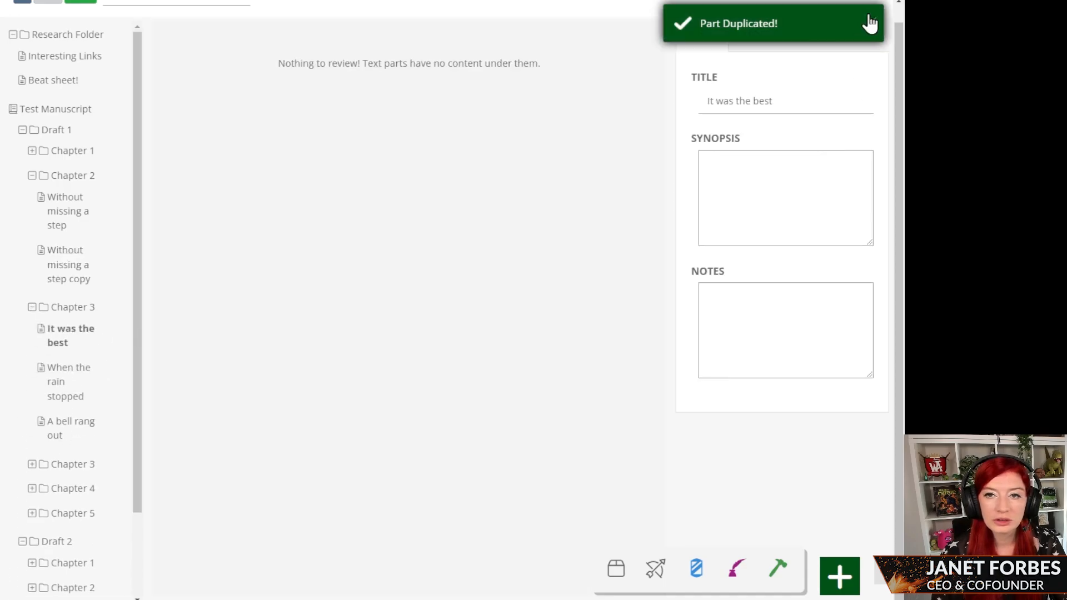
pyautogui.click(861, 38)
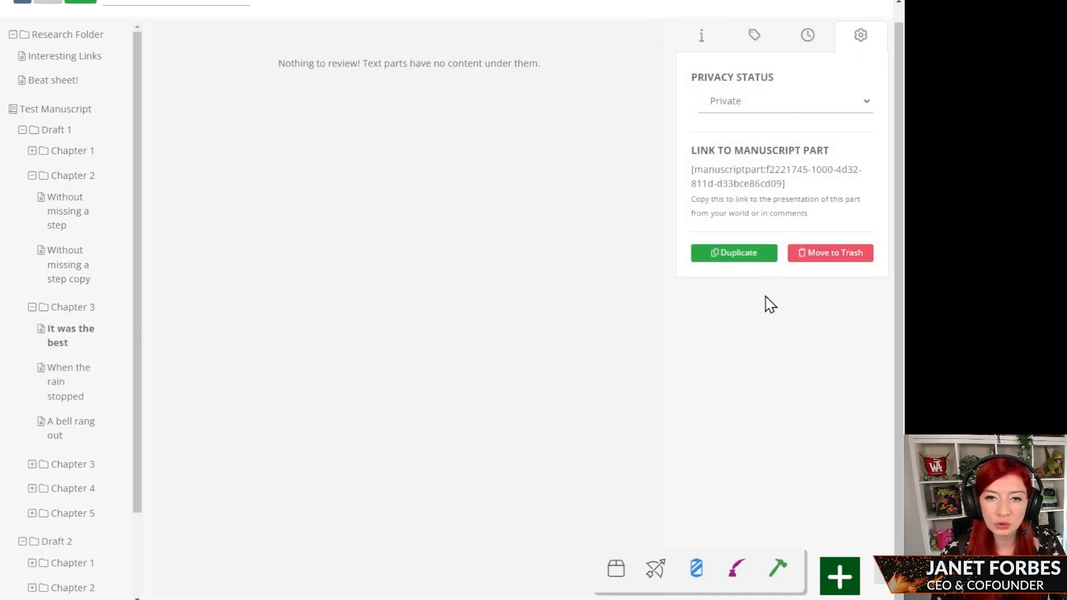
pyautogui.click(734, 254)
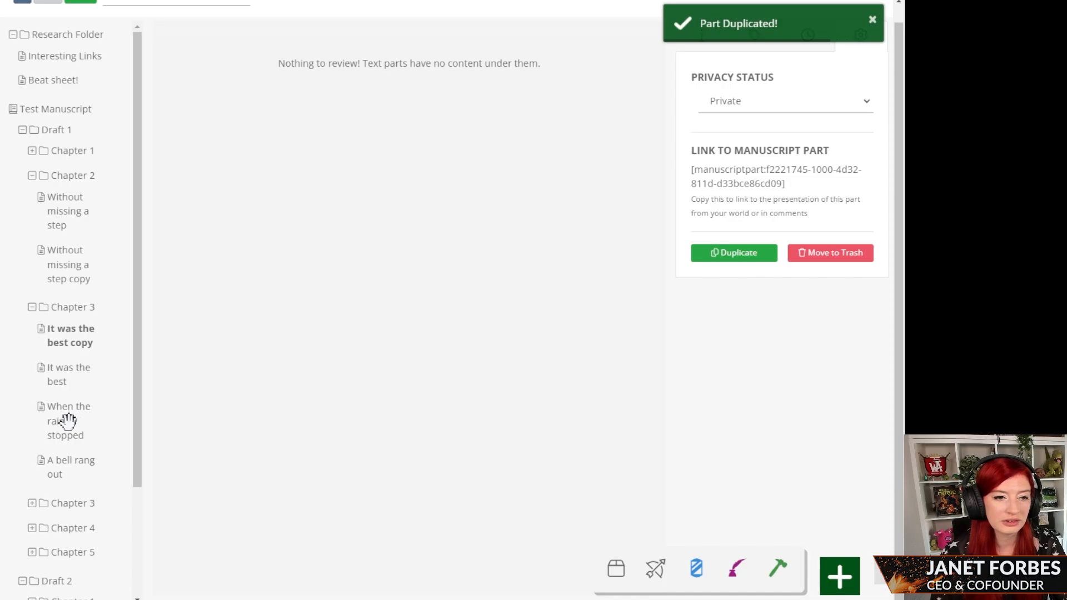
pyautogui.click(66, 421)
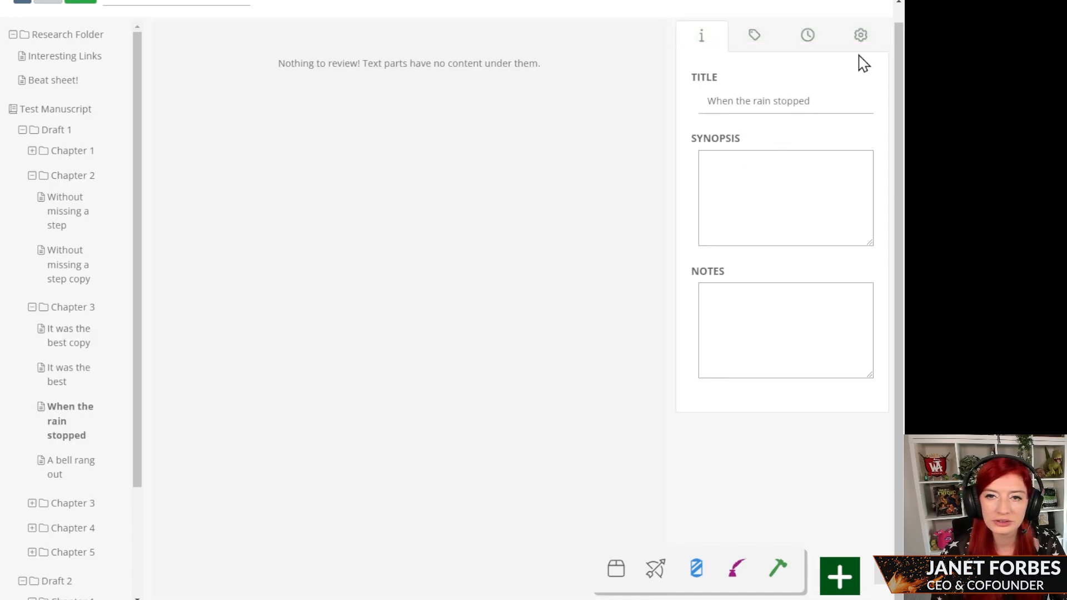
pyautogui.click(861, 37)
pyautogui.click(733, 253)
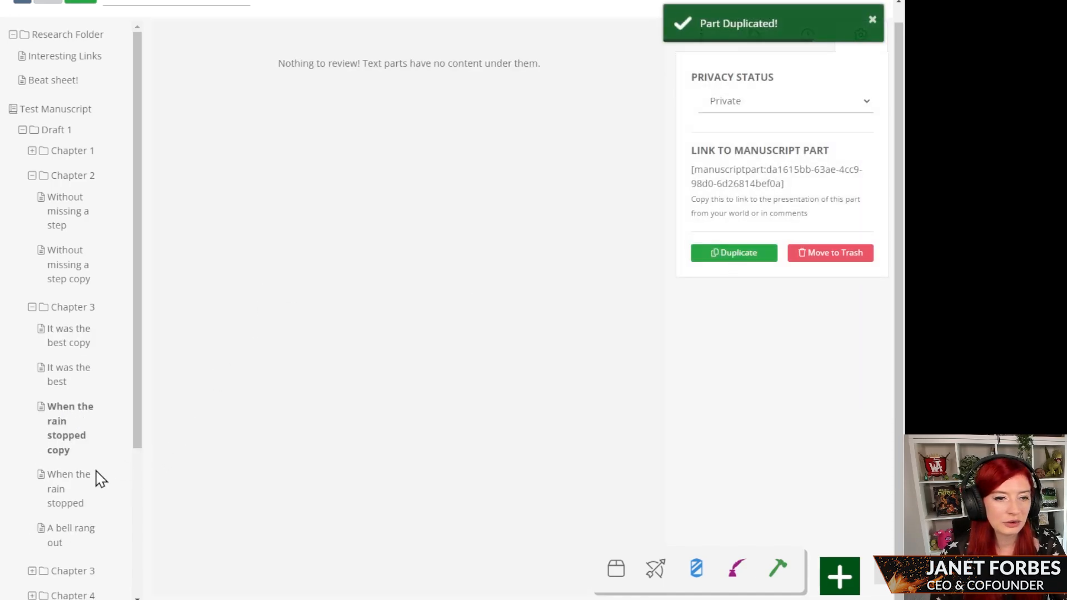
pyautogui.click(78, 530)
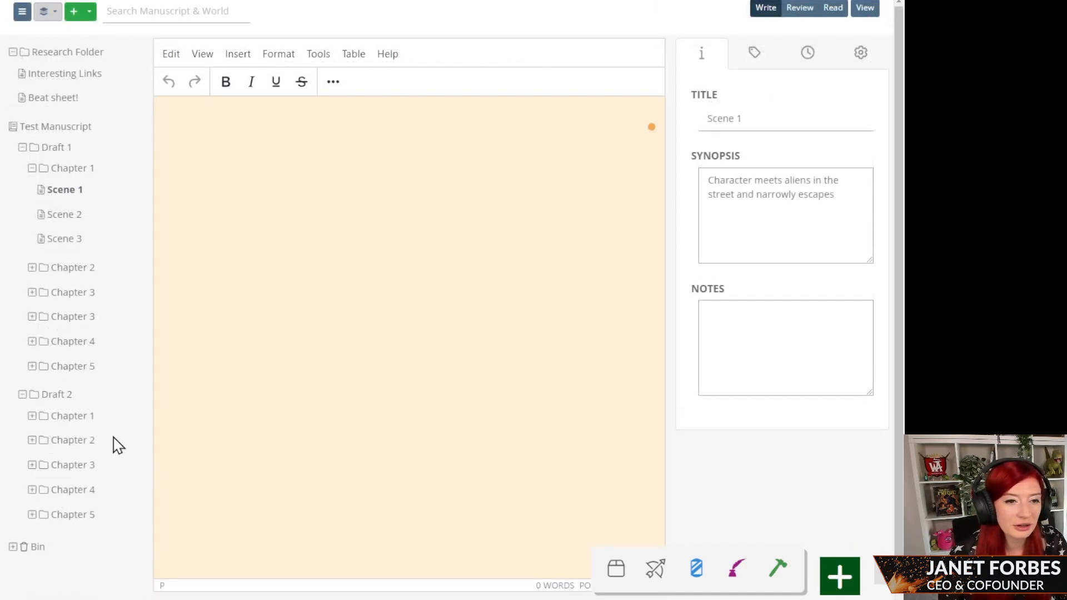
# Step: Review the copied scenes in Chapter 1 of Draft 2, opening the Scene 1 copy, and collapse the chapter
pyautogui.click(31, 417)
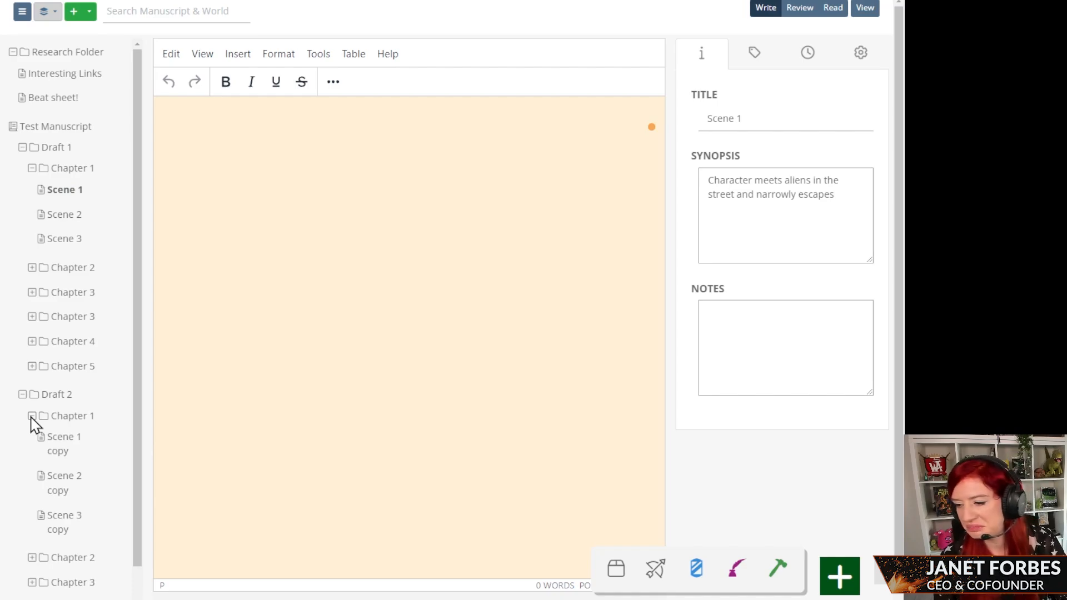
pyautogui.click(52, 438)
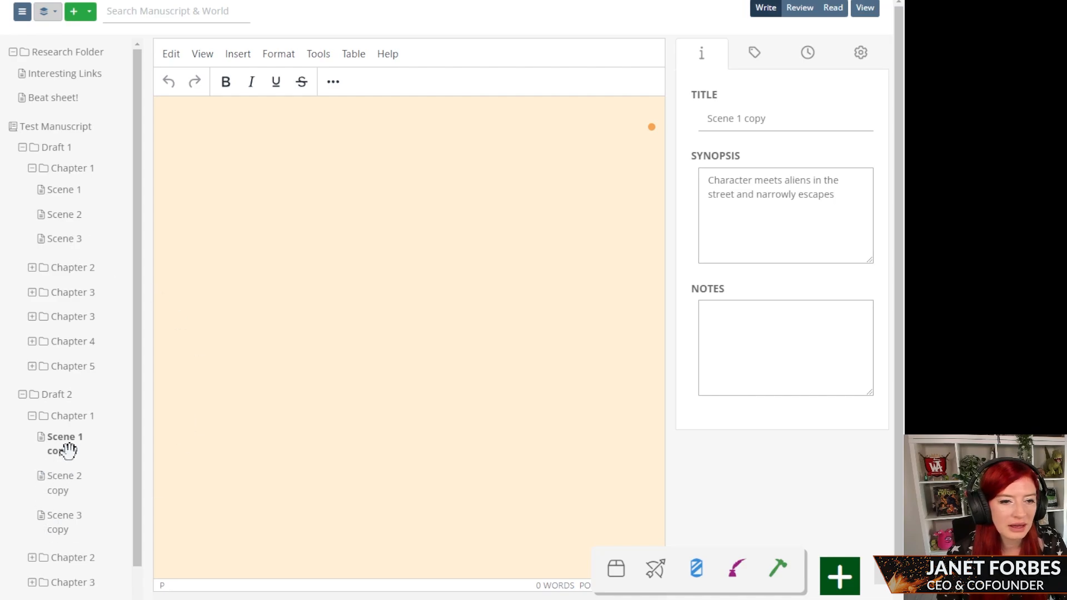
pyautogui.scroll(-3, 61, 442)
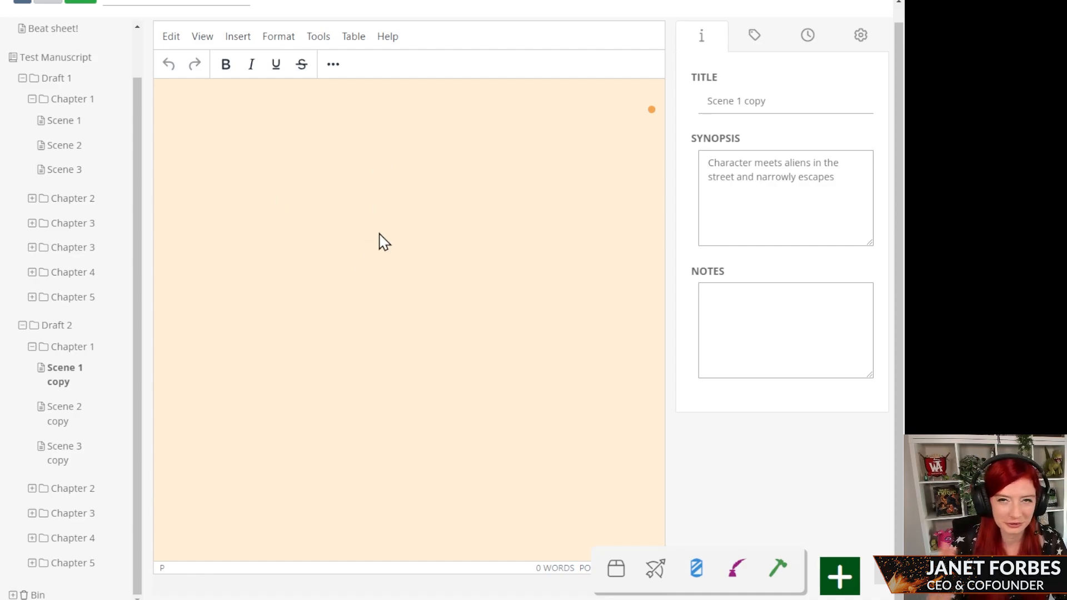
pyautogui.click(31, 347)
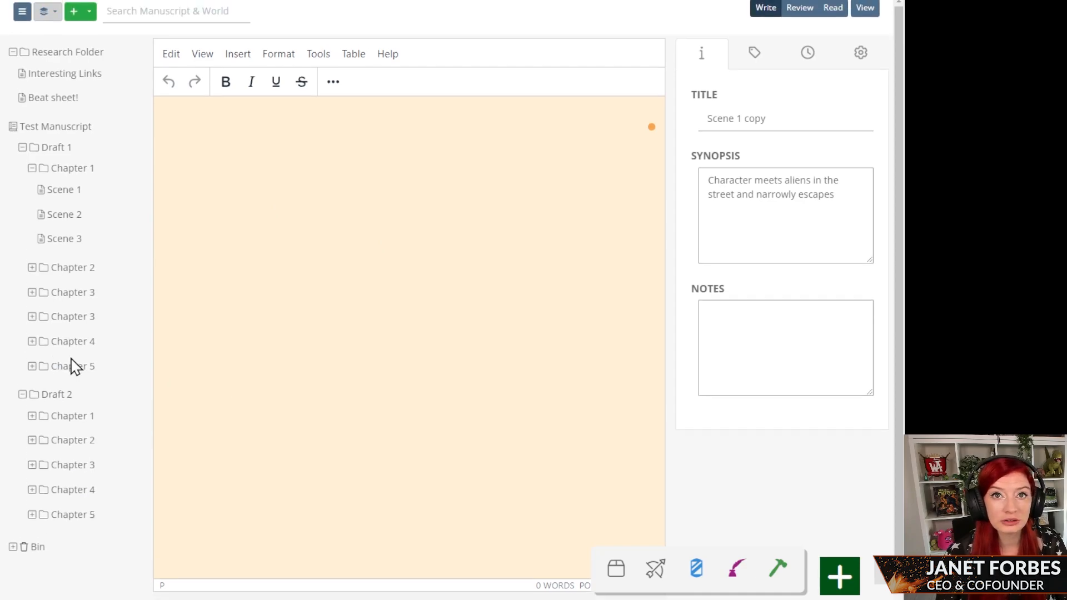